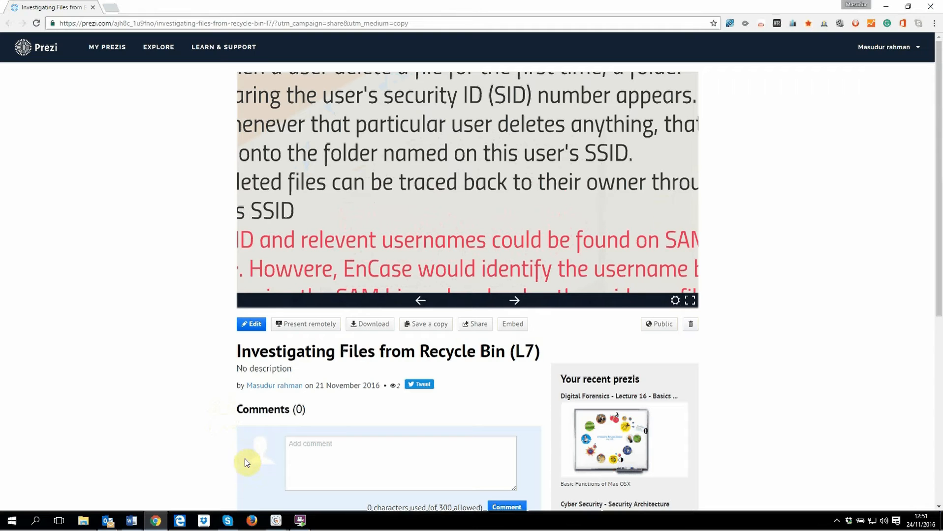
Switch to EnCase Forensic and open the entries of the "untitled" evidence image in Case1.
click(274, 521)
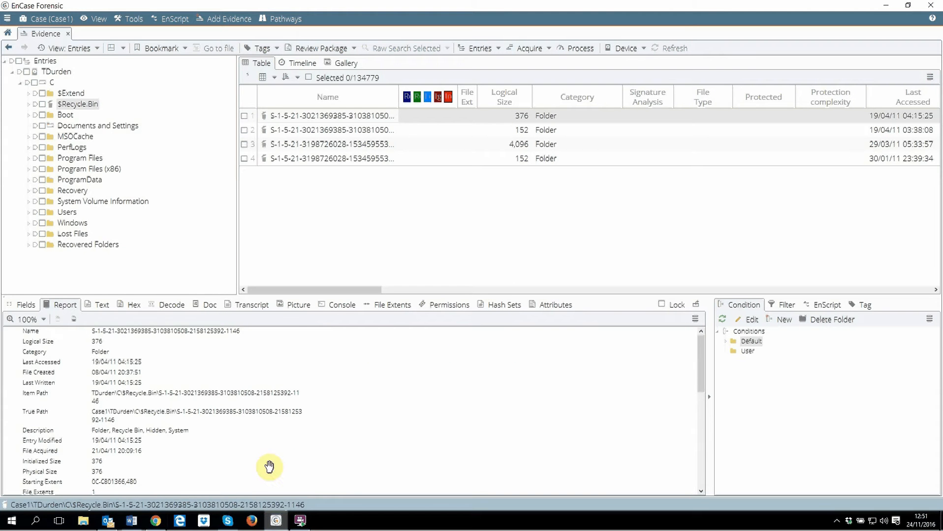
click(8, 32)
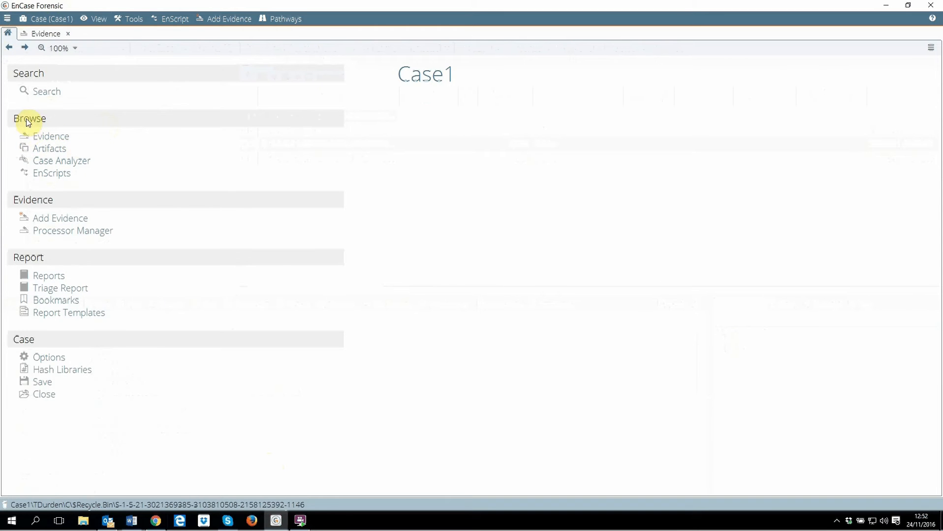
click(46, 140)
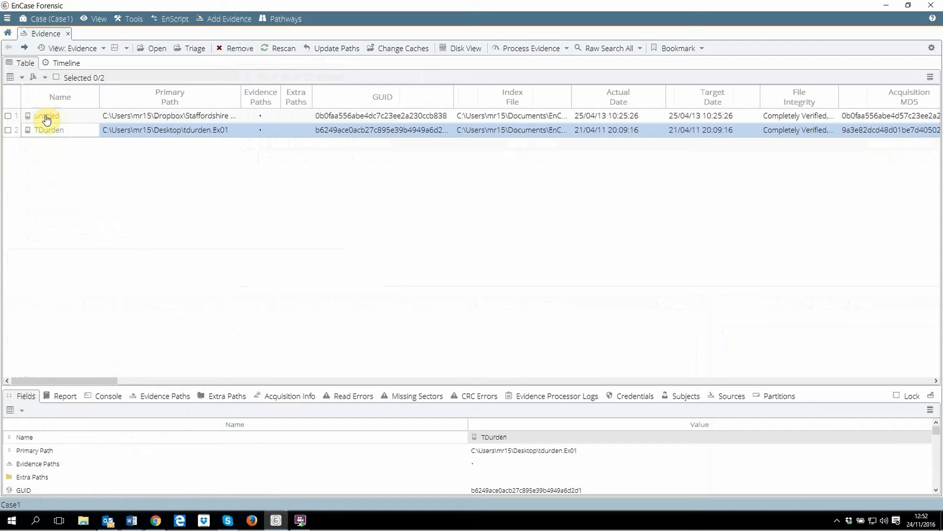
click(46, 118)
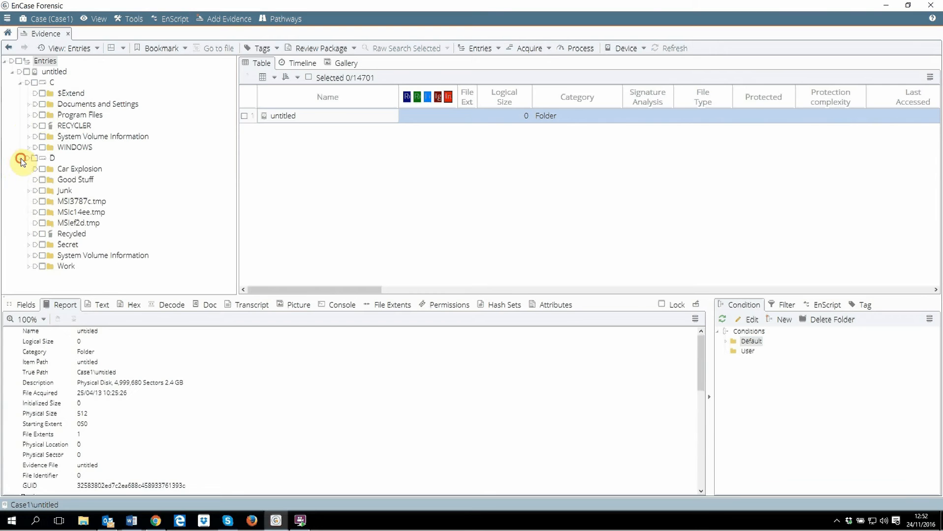
Collapse volume D, expand the RECYCLER folder on volume C, and review the permissions of its SID-named subfolder.
click(21, 159)
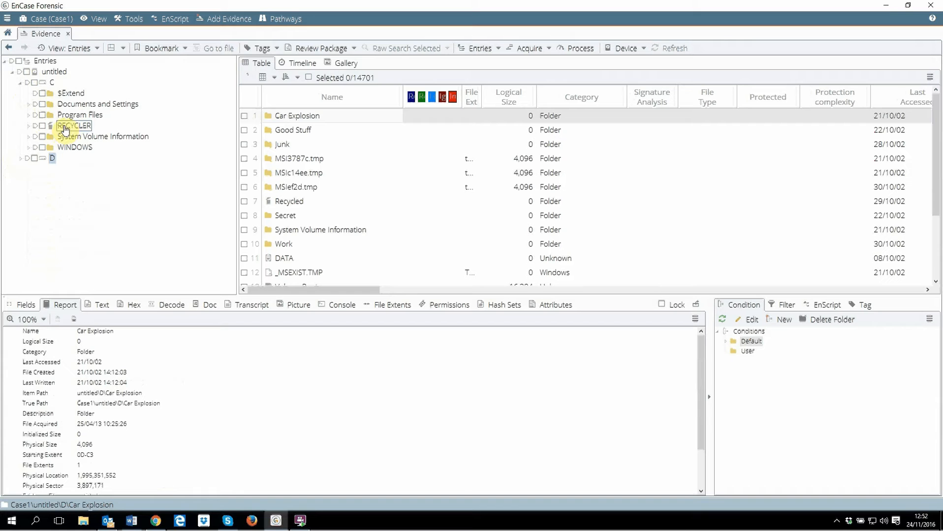
click(28, 125)
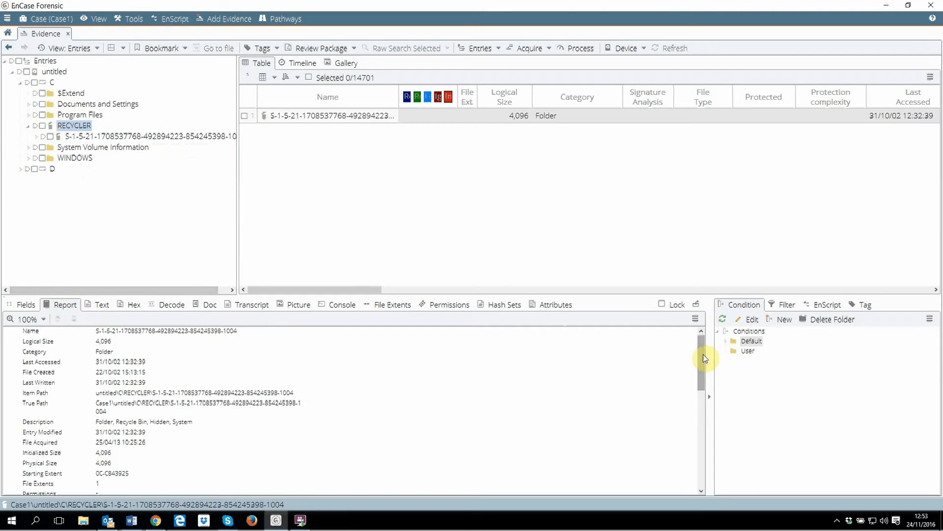
drag(702, 354, 689, 455)
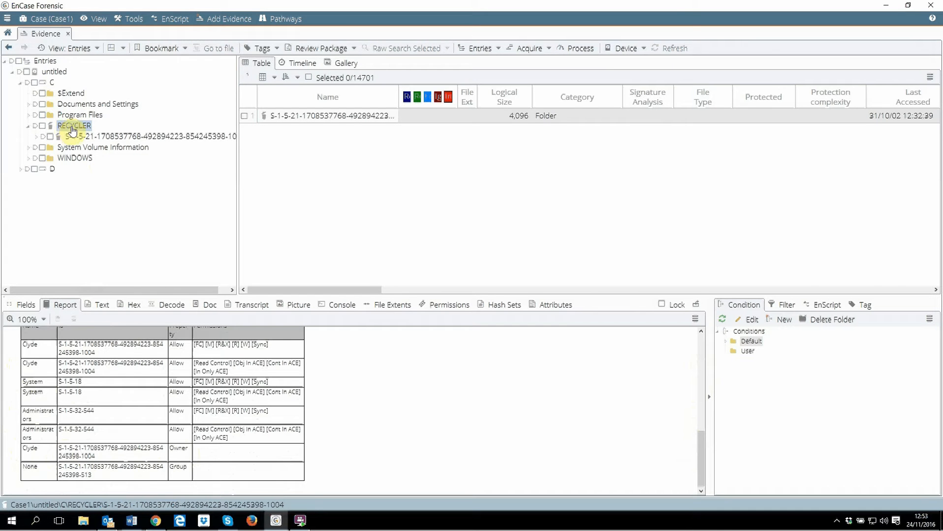
Open the SID-named folder inside RECYCLER and display its INFO2 file in hexadecimal.
click(138, 141)
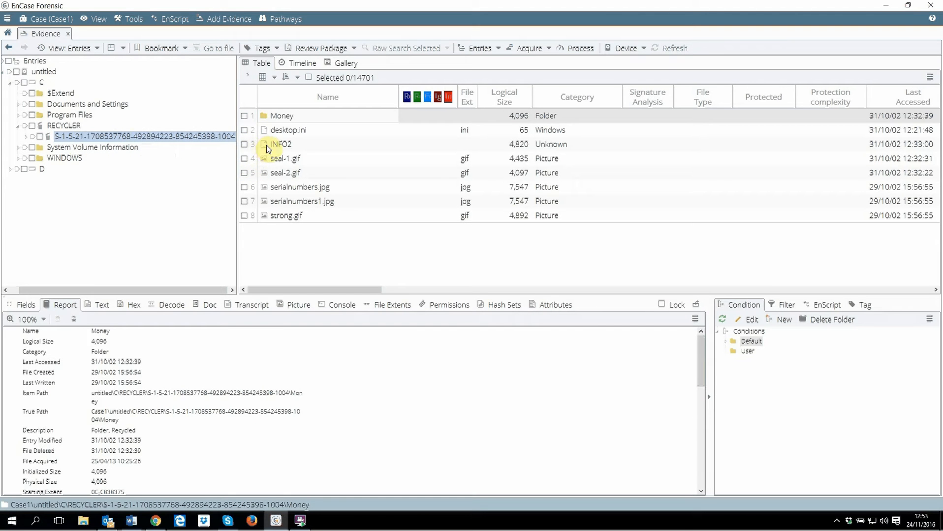
click(295, 145)
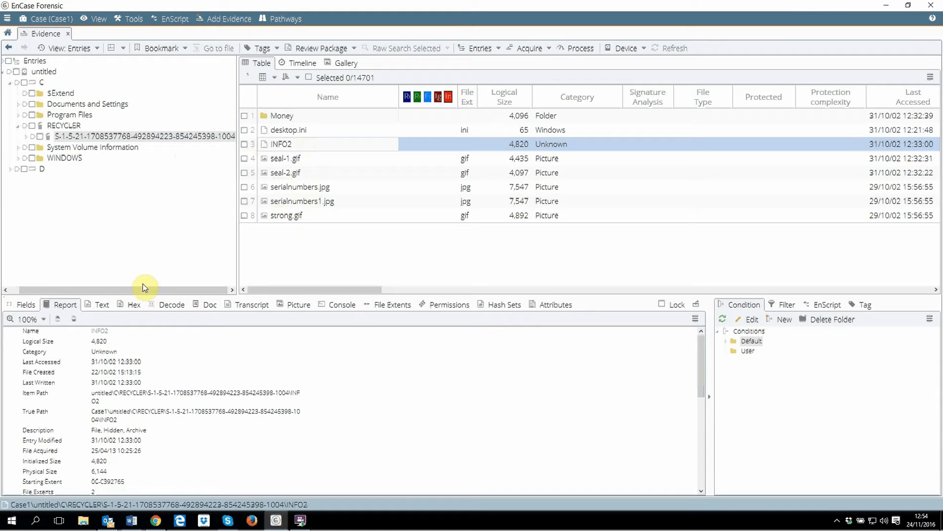
click(132, 306)
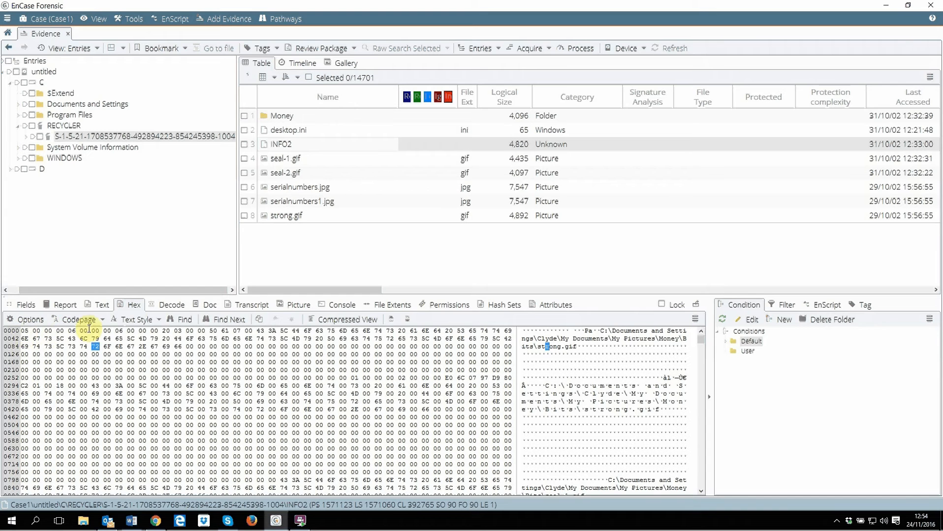
Go to offset 20 from the start of the INFO2 hex data and highlight the bytes back to the file's beginning.
click(23, 332)
right_click(23, 332)
click(86, 186)
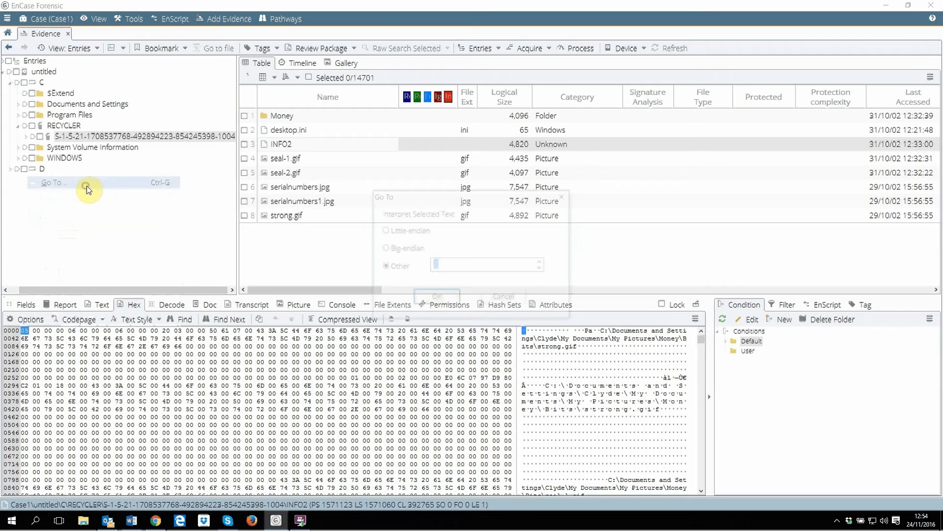
text(20)
key(Return)
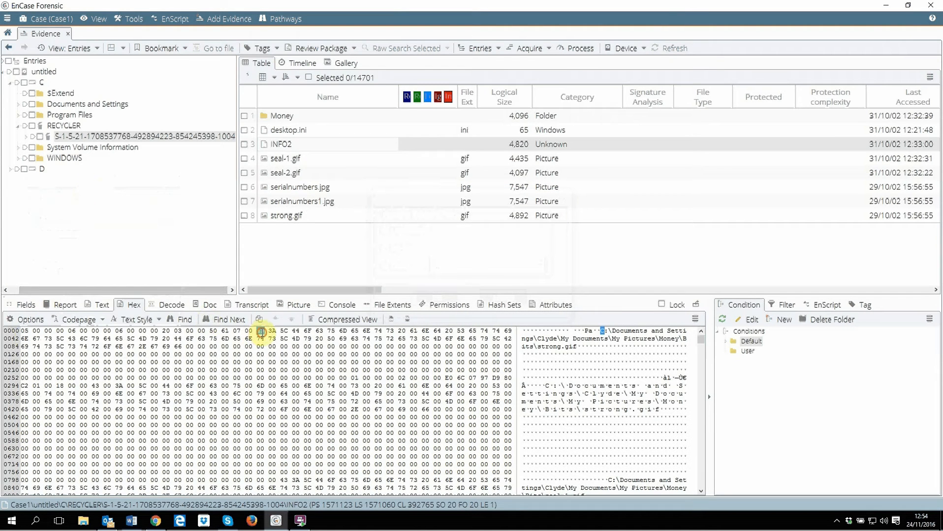
drag(261, 332, 24, 330)
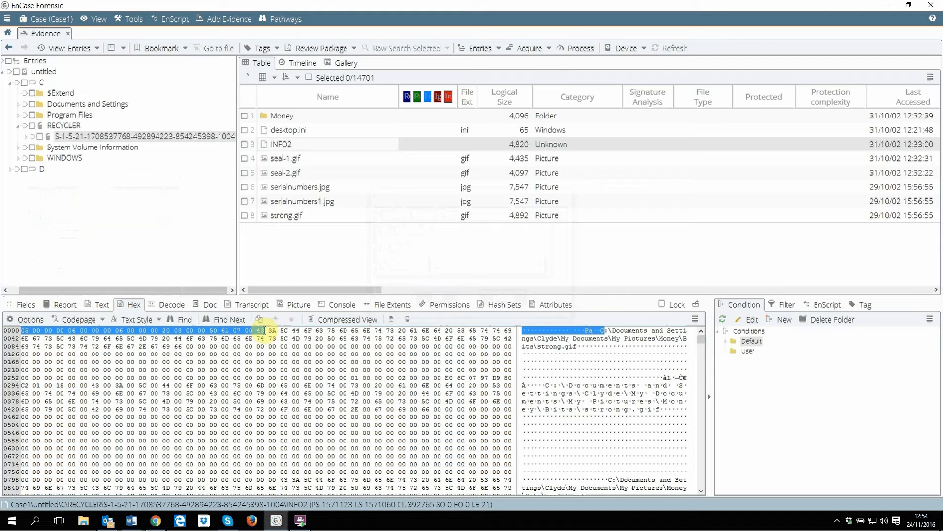
click(259, 331)
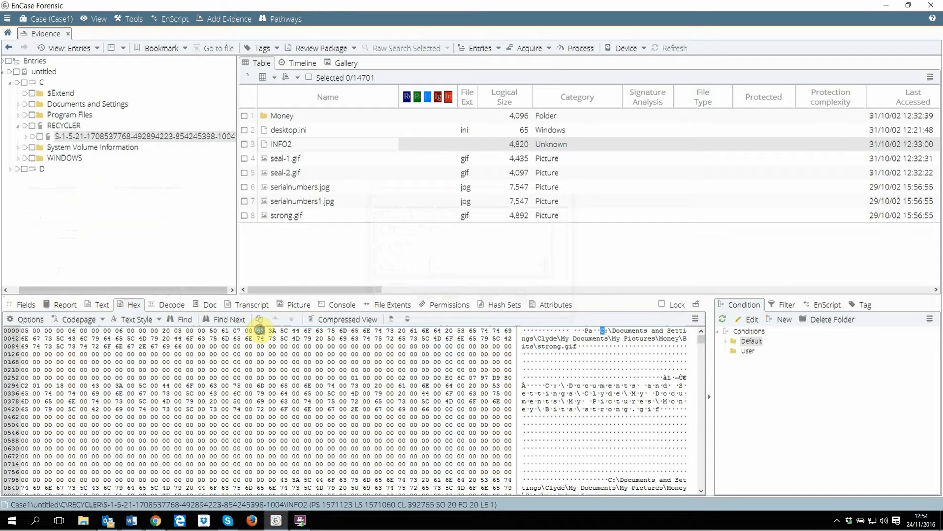
Relocate offset 20 in INFO2, highlighting the 20 header bytes before it and the 268 bytes of the first record from there.
right_click(248, 331)
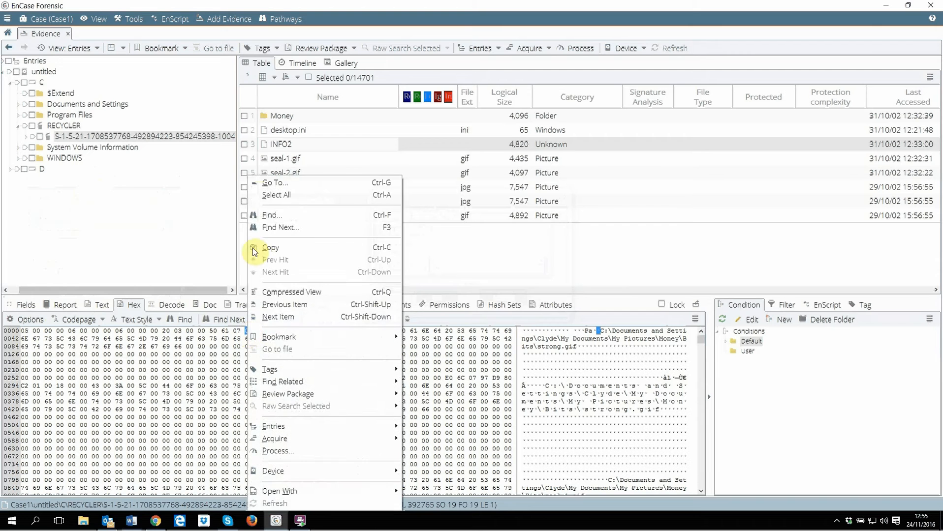
click(260, 182)
text(20)
key(Return)
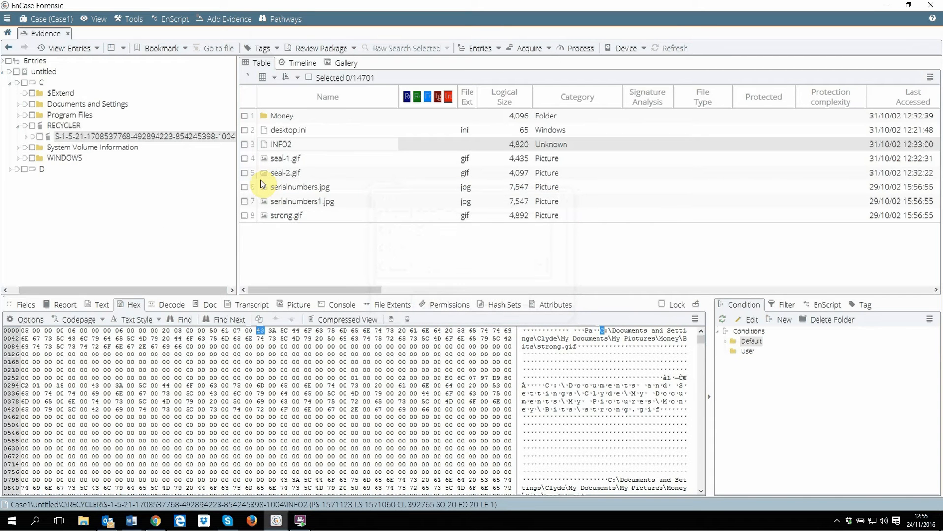
click(250, 330)
drag(248, 331, 23, 334)
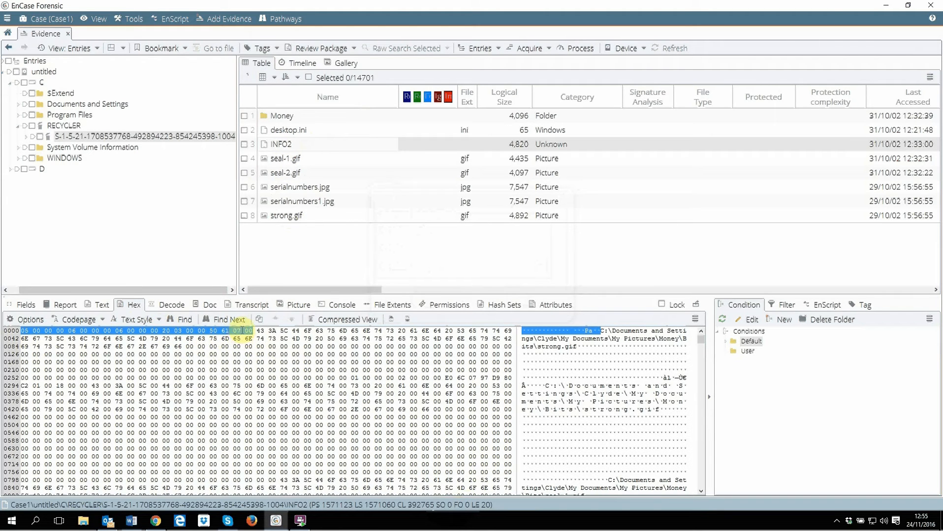
click(259, 330)
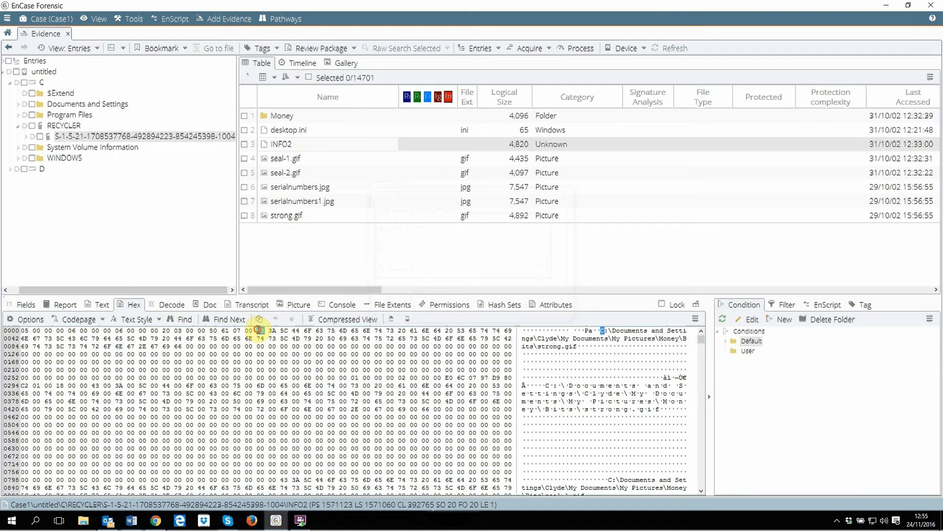
drag(602, 331, 661, 378)
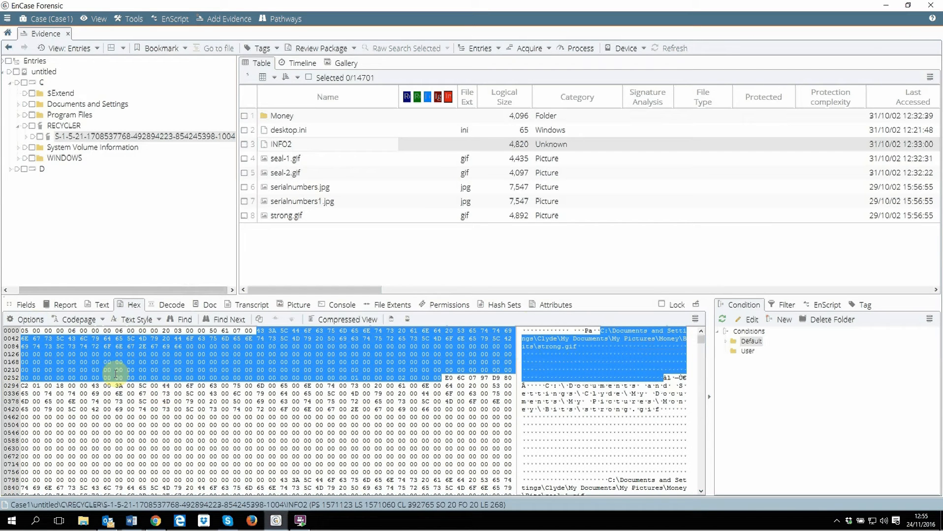
Set the viewer's line wrap to Max Size with a wrap length of 800.
click(26, 320)
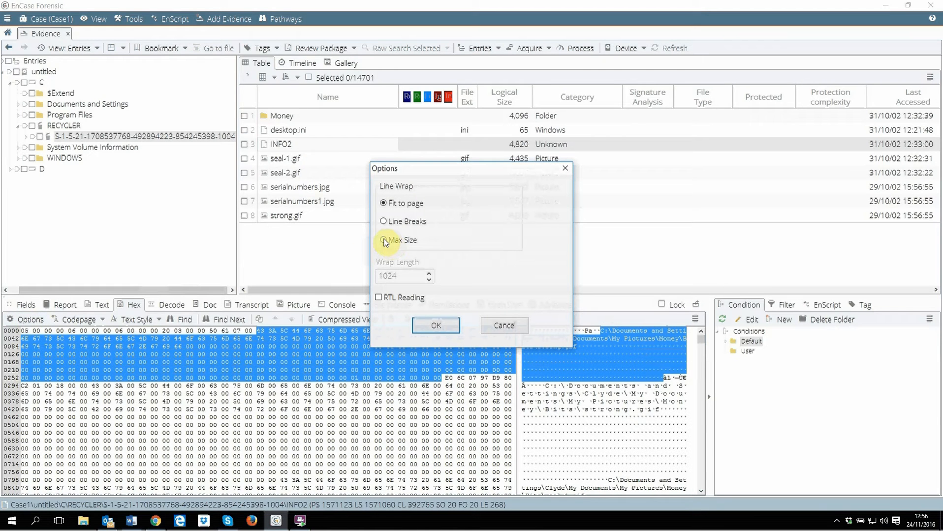
click(383, 240)
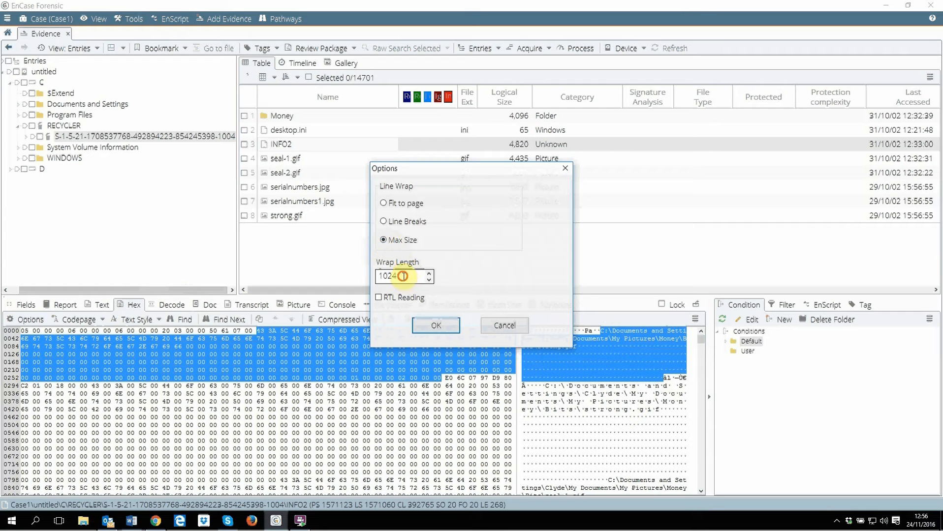
drag(415, 275, 336, 270)
text(800)
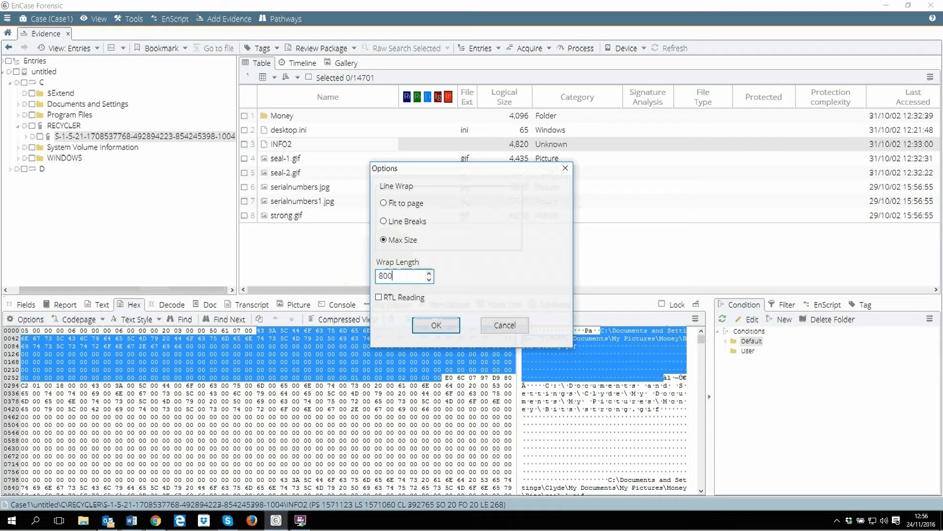
click(431, 326)
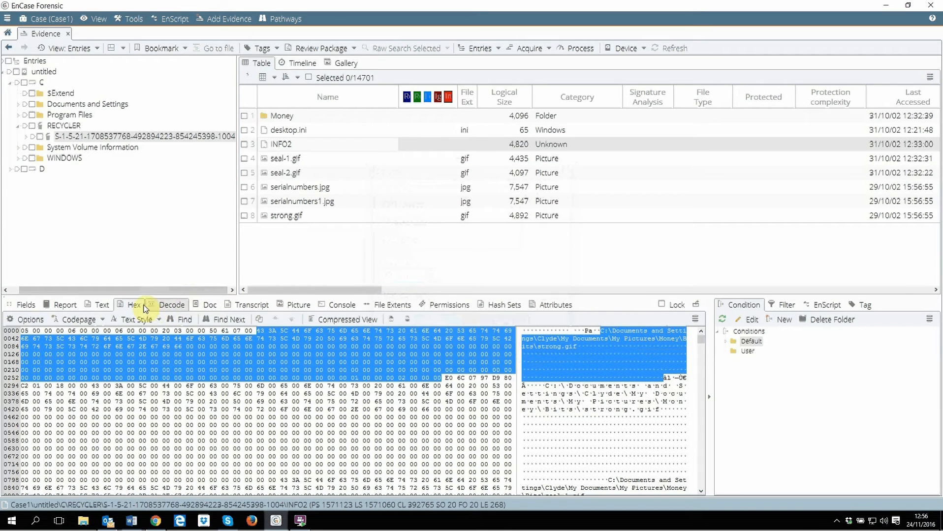
Display INFO2 as text, bring the deleted files' paths into view, and highlight the serialnumbers1.jpg name.
click(97, 305)
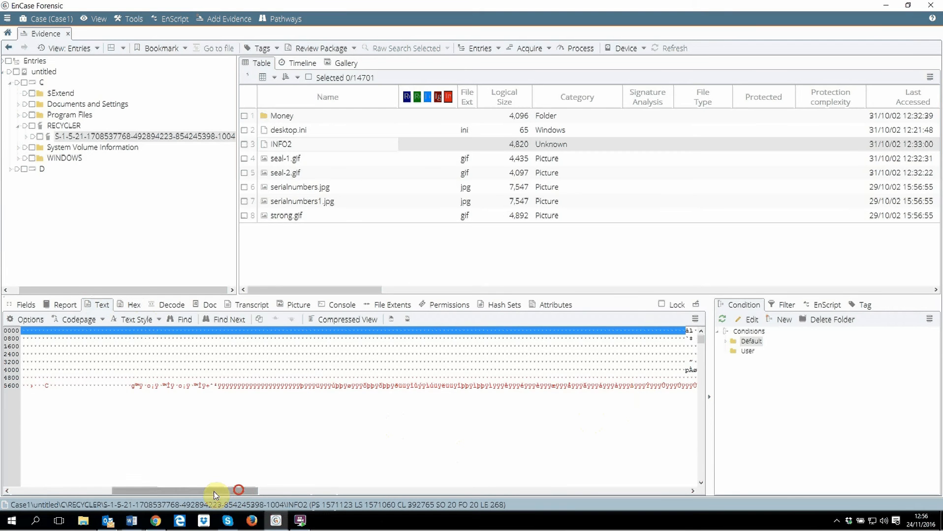
drag(217, 492, 105, 492)
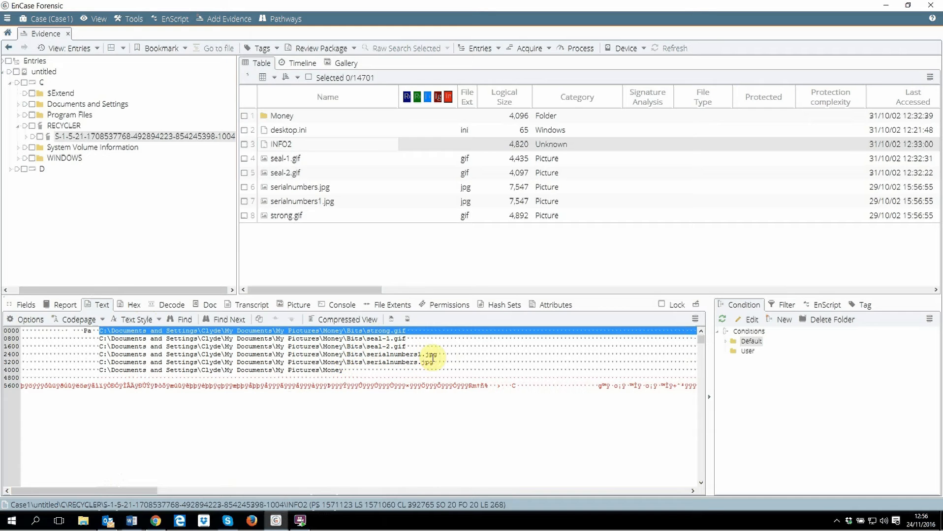
drag(437, 354, 374, 355)
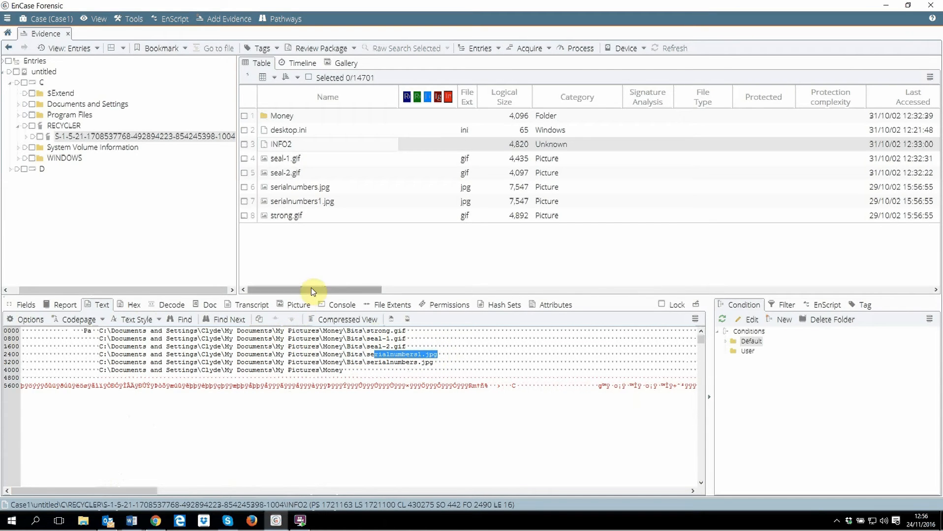
Preview seal-1.gif and examine the recycled files' deletion dates, short names and original paths in the table.
click(288, 160)
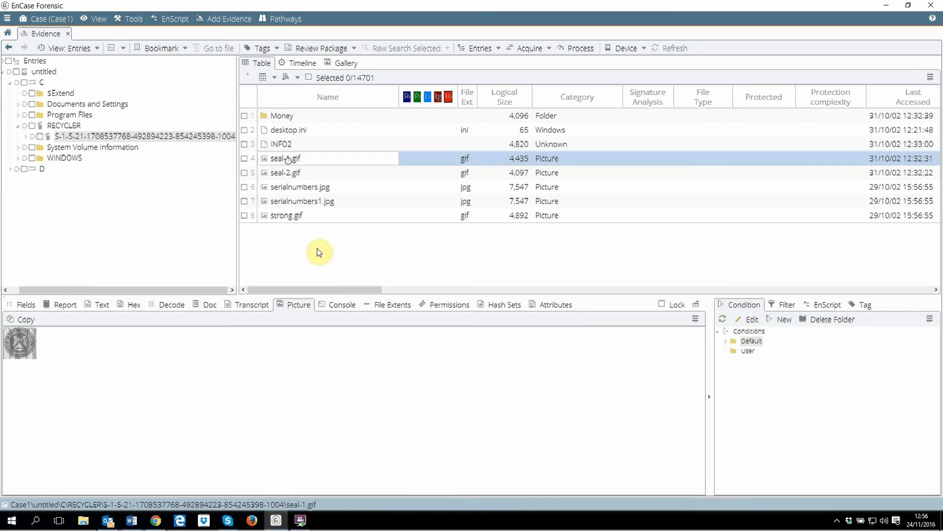
drag(322, 287, 638, 319)
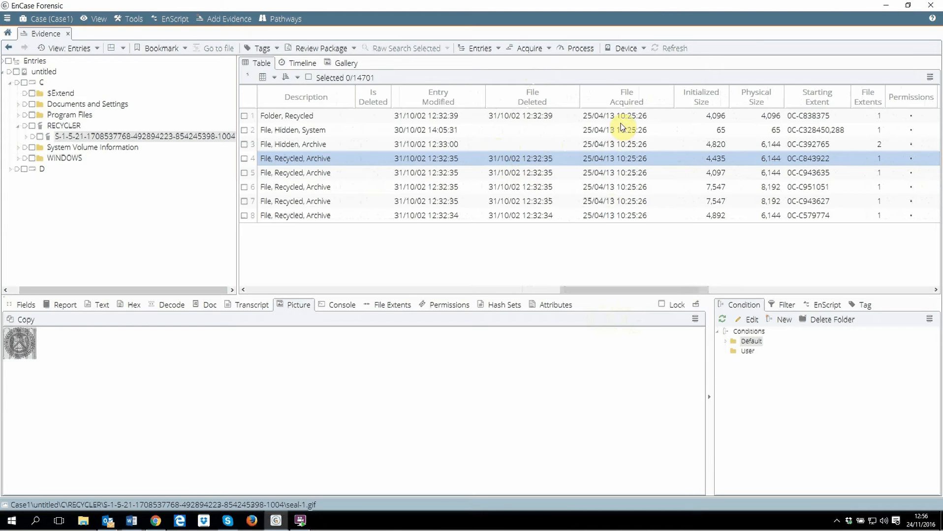
drag(659, 290, 705, 290)
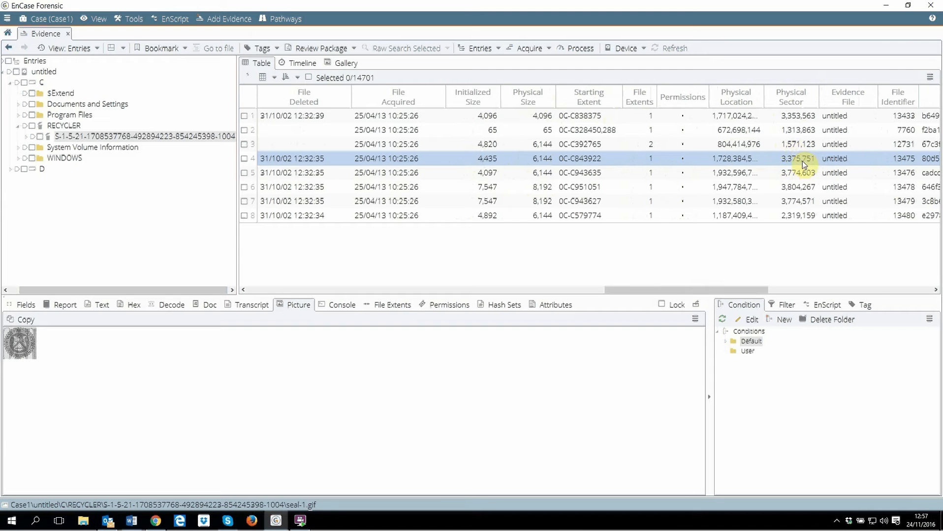
drag(707, 291, 825, 288)
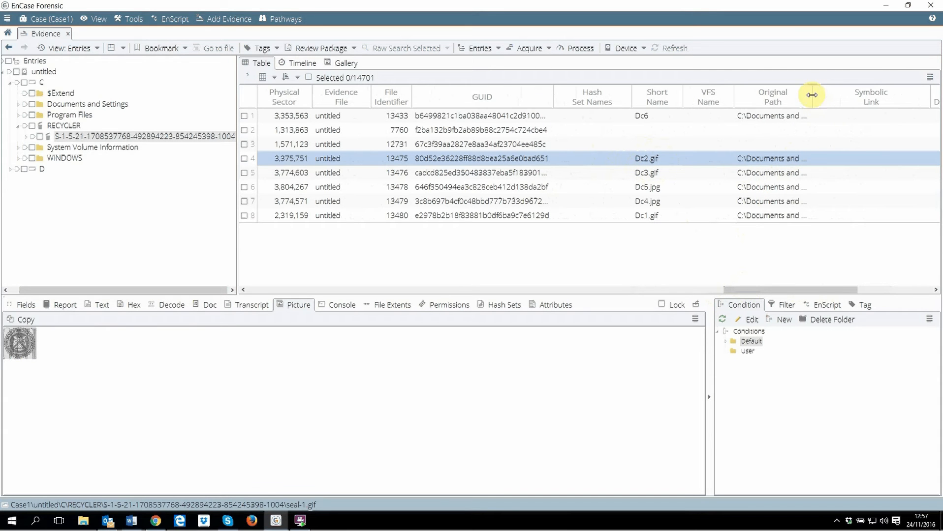
Widen the Original Path column so the recycled files' paths can be read.
drag(811, 95, 937, 96)
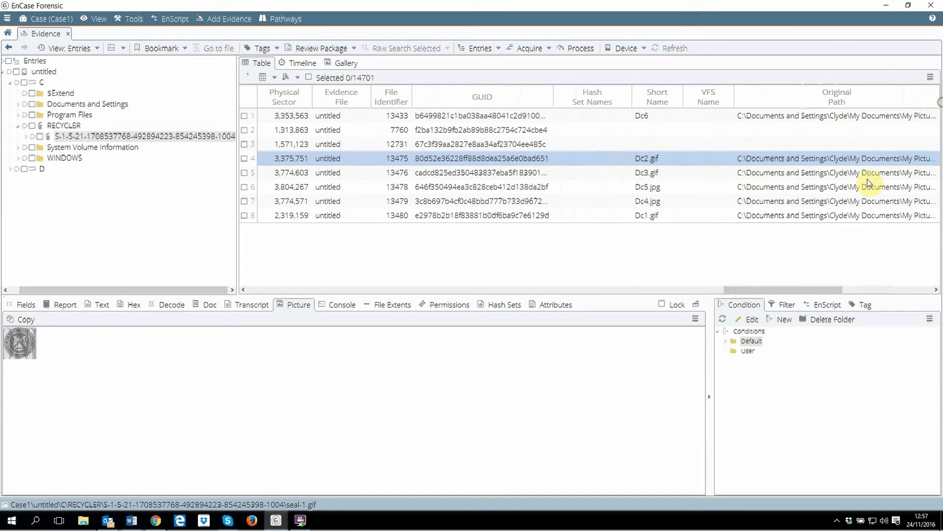
drag(770, 289, 832, 289)
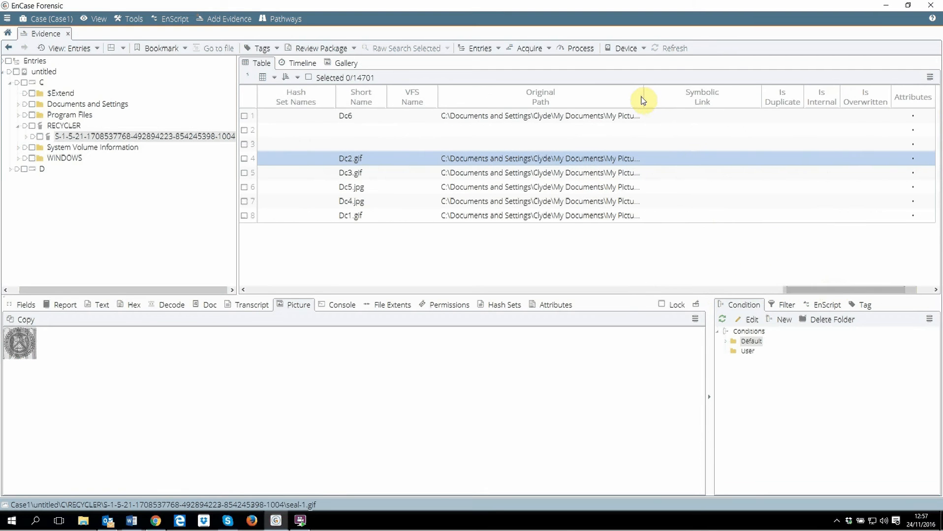
drag(642, 98, 744, 99)
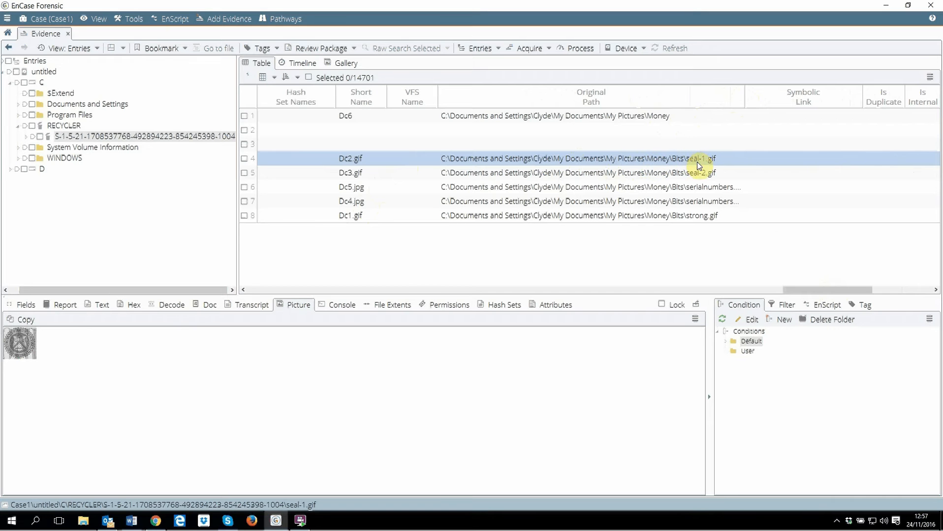
Return to the file names in the table and reopen the INFO2 file's text.
drag(793, 291, 229, 275)
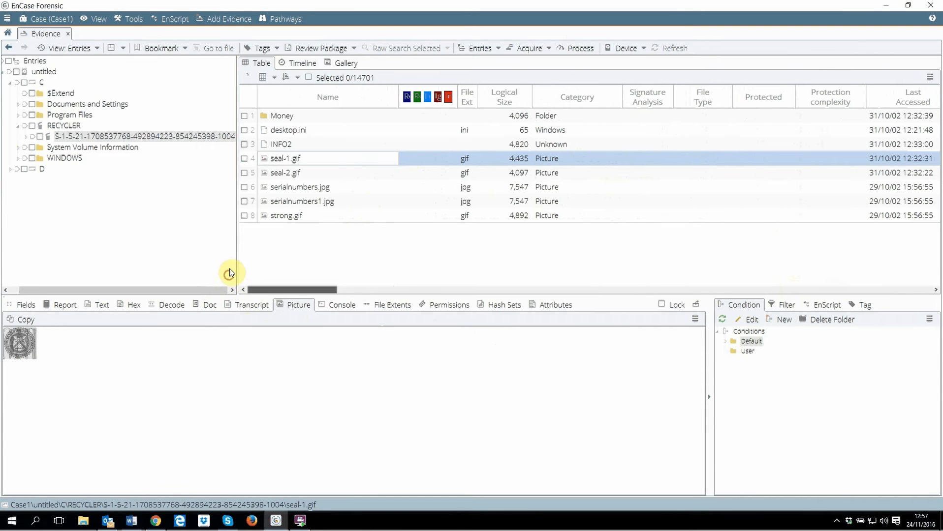
click(288, 144)
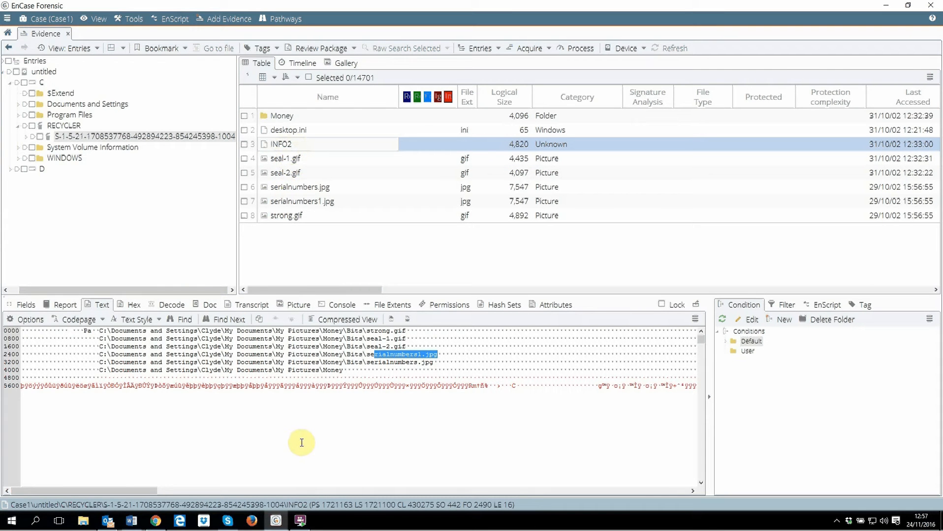
Switch to the Prezi presentation in Chrome, read the "Files Deleted from Recycle Bin" slide in full screen, and exit full screen.
click(155, 521)
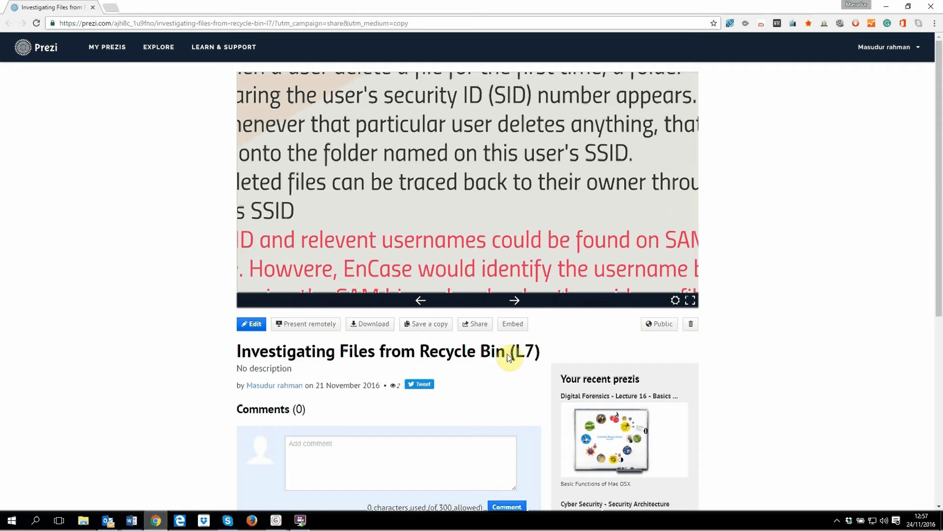
click(689, 300)
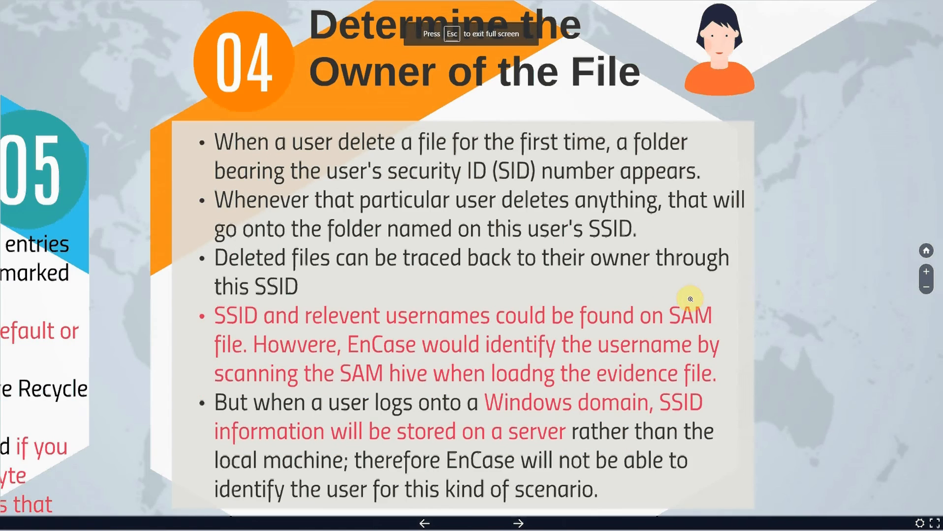
click(690, 299)
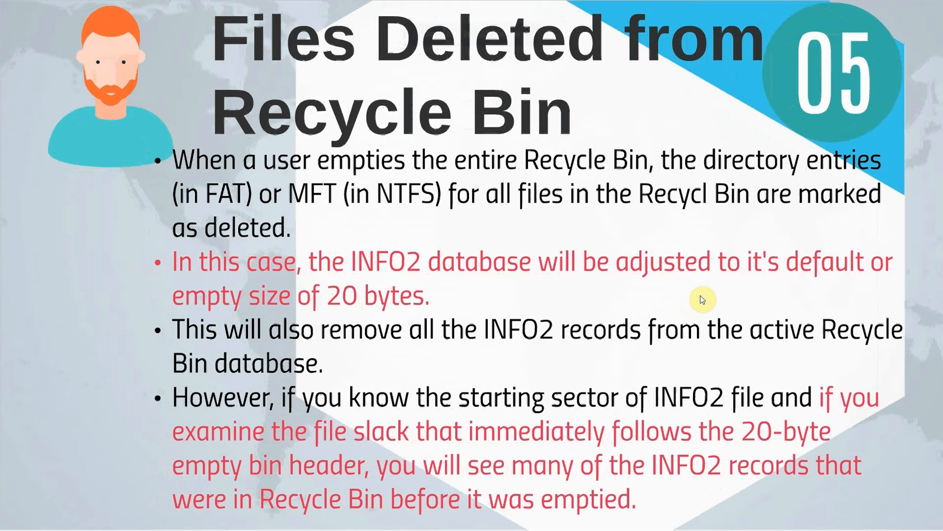
key(Escape)
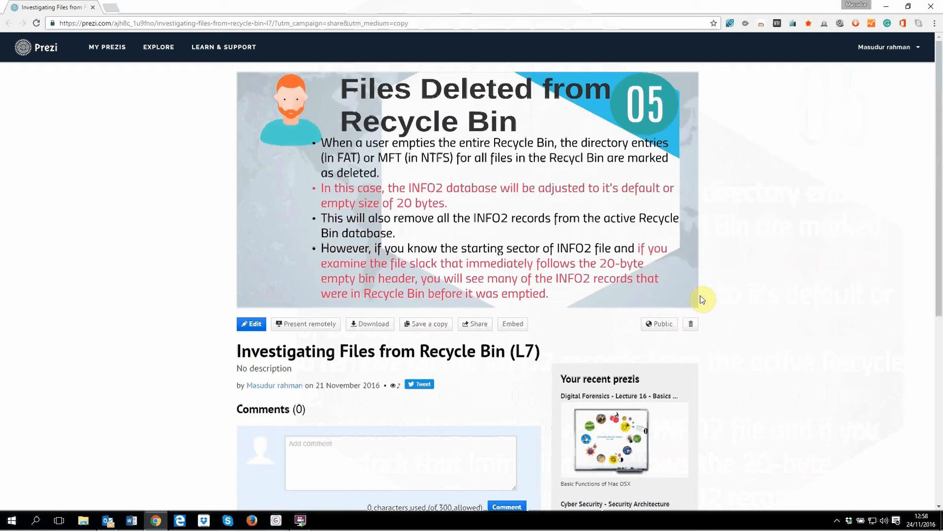
Switch back to EnCase and display the INFO2 file in hexadecimal from its beginning.
click(277, 521)
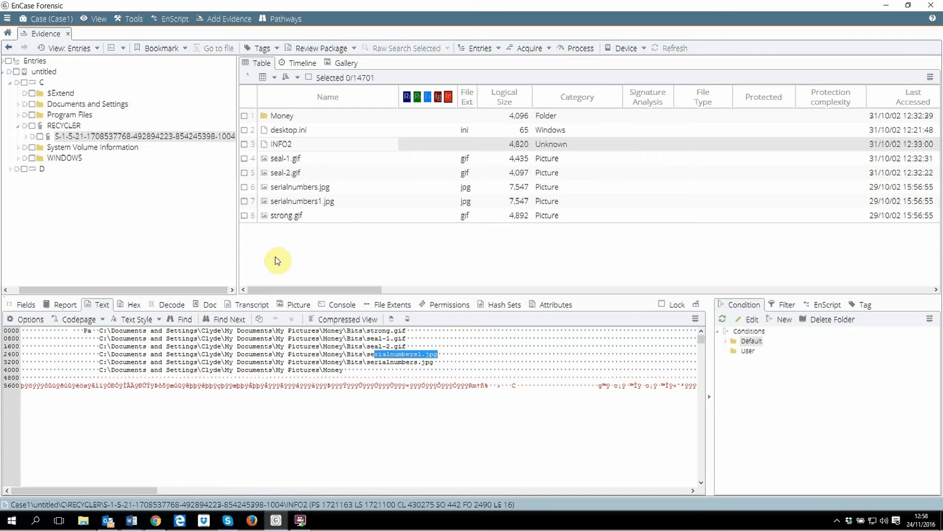
click(134, 305)
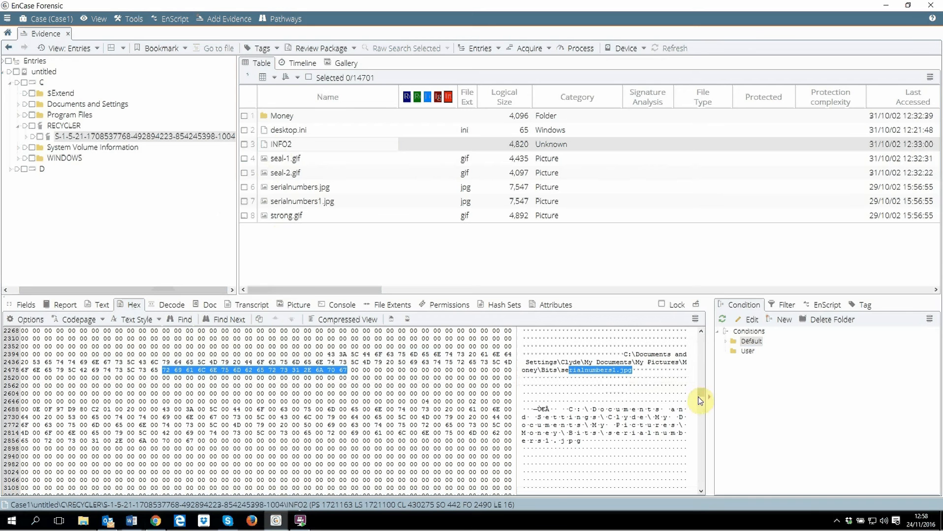
drag(699, 396, 701, 333)
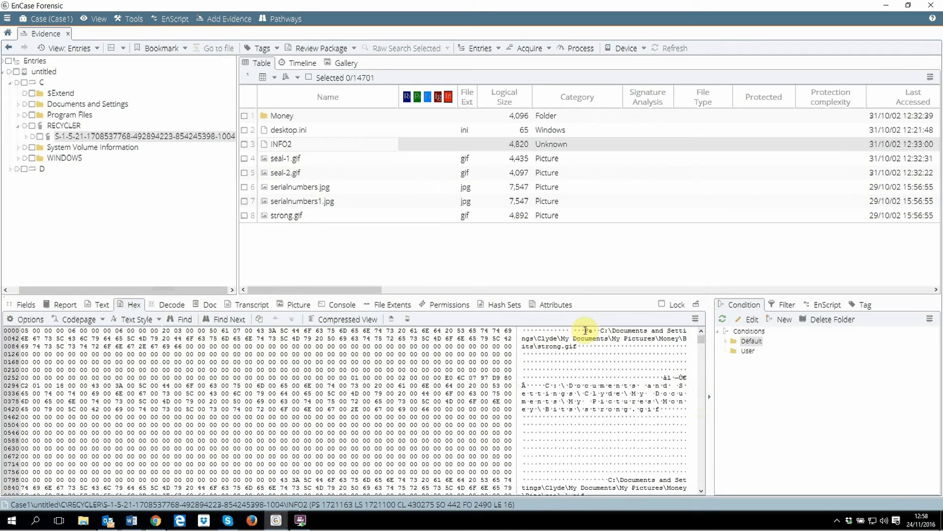
Highlight the header bytes at the start of INFO2 and the first record containing the strong.gif path.
drag(582, 330, 706, 314)
scroll(702, 346, up, 3)
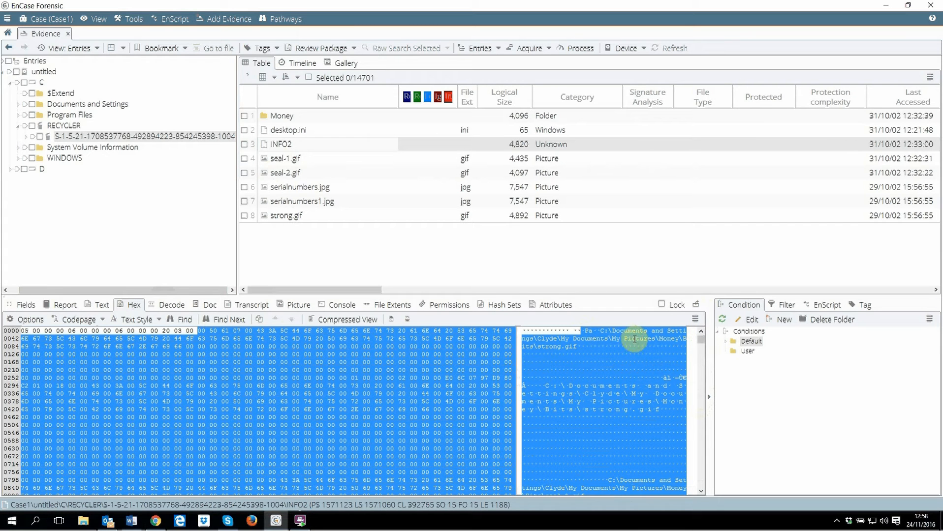
click(579, 330)
drag(566, 331, 520, 333)
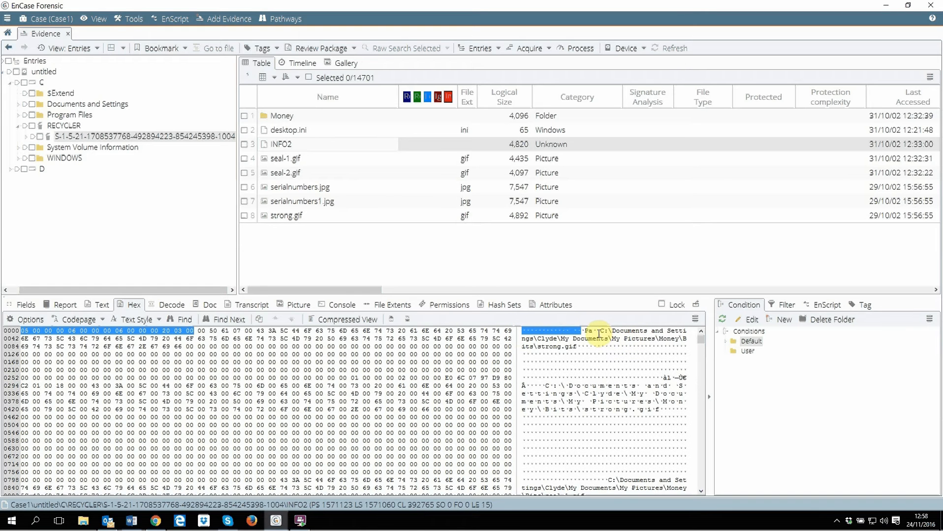
drag(600, 331, 631, 456)
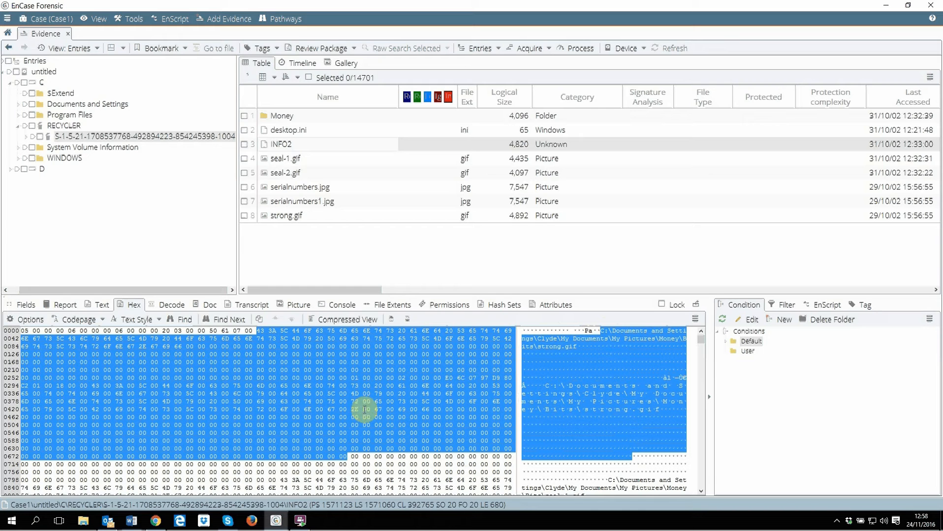
Switch to the Prezi presentation in Chrome.
click(155, 520)
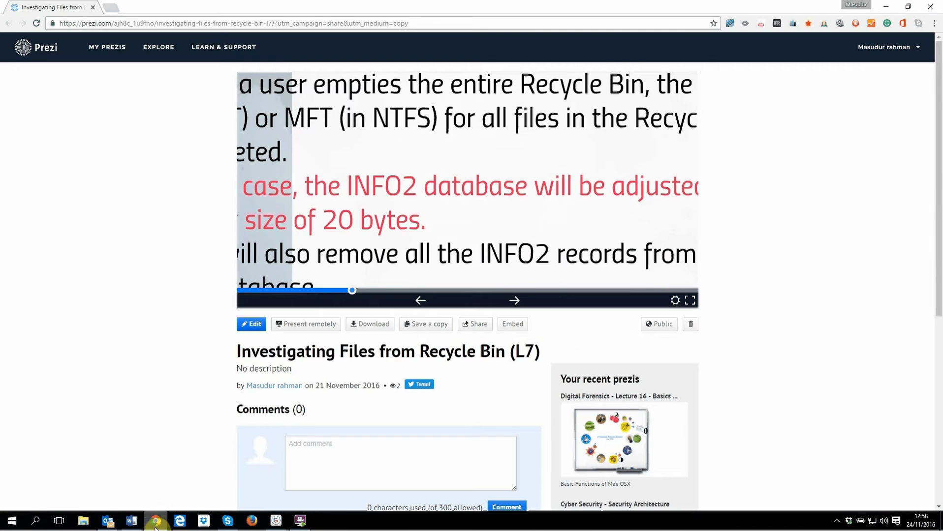
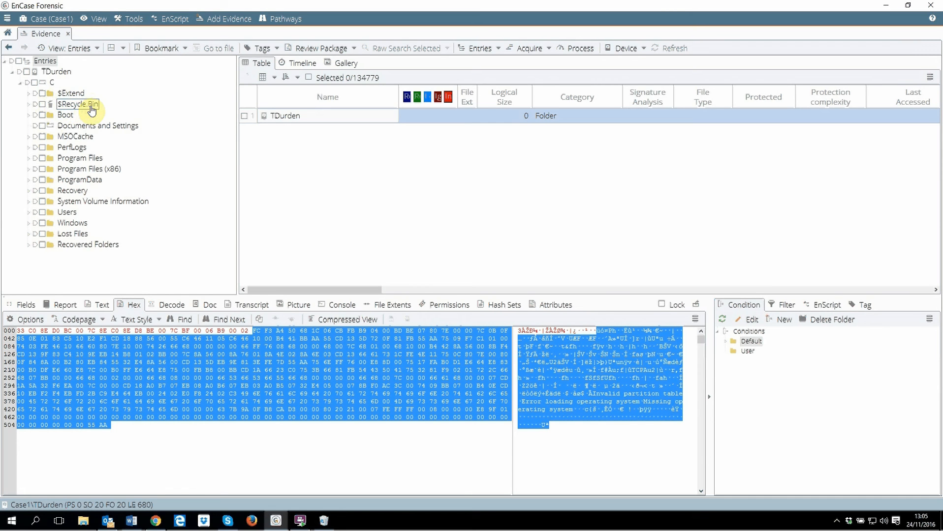
click(28, 105)
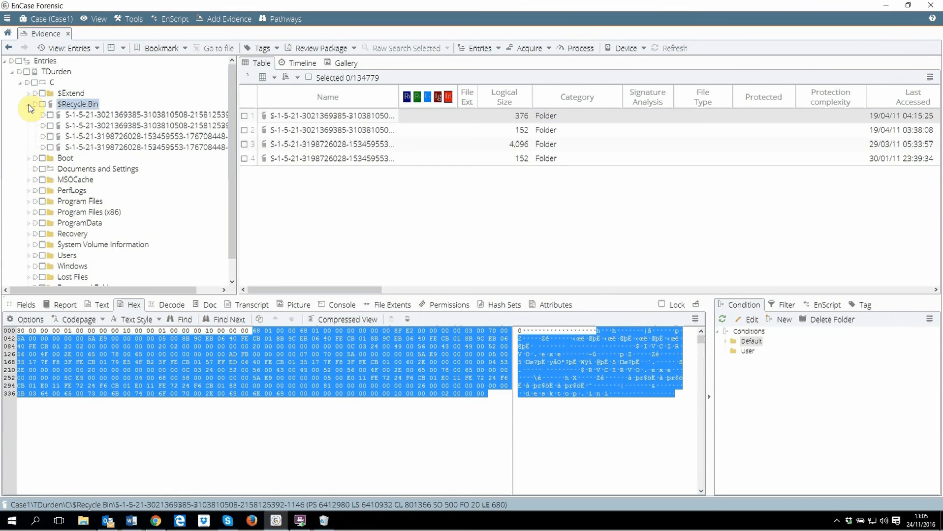
click(88, 142)
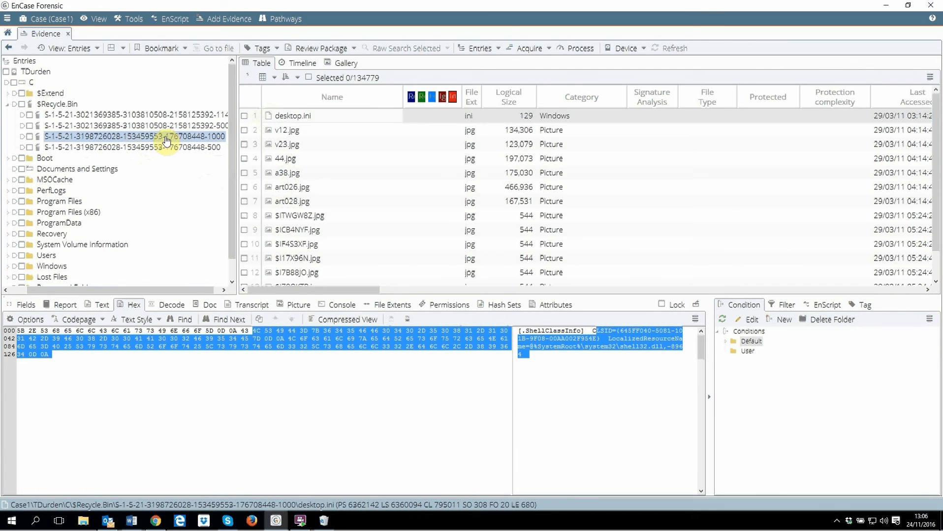
click(280, 216)
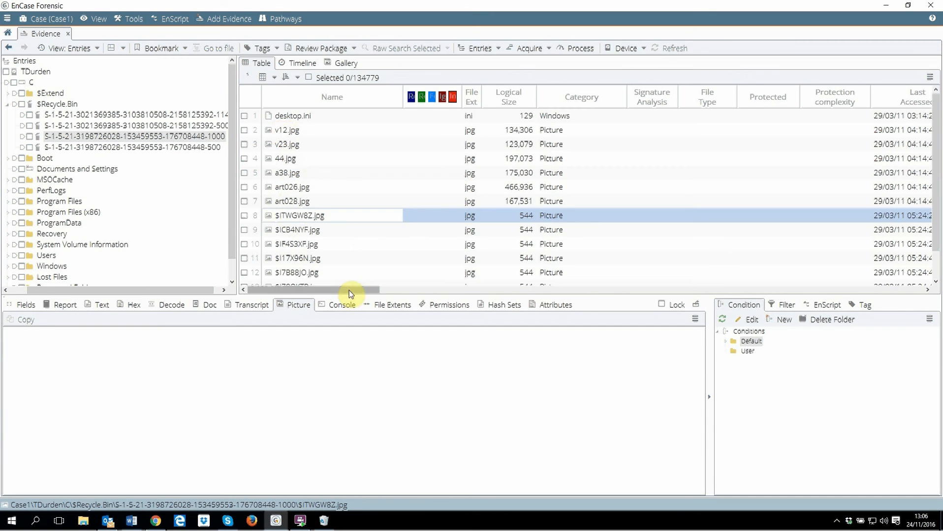
Examine the recycled files' created and deleted dates, short names and original paths in the table, and return to the file names.
mouse_move(349, 290)
mouse_down()
mouse_move(441, 304)
mouse_move(360, 294)
mouse_up()
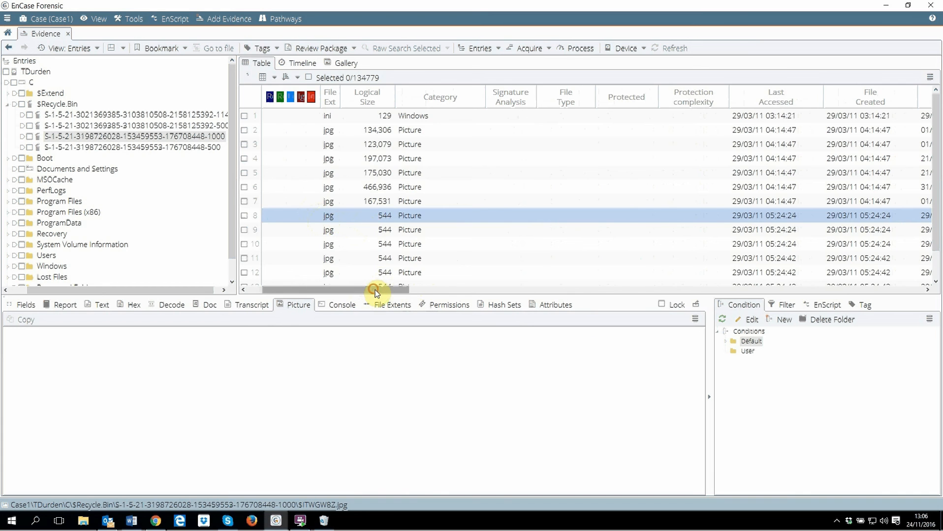
drag(374, 292, 494, 291)
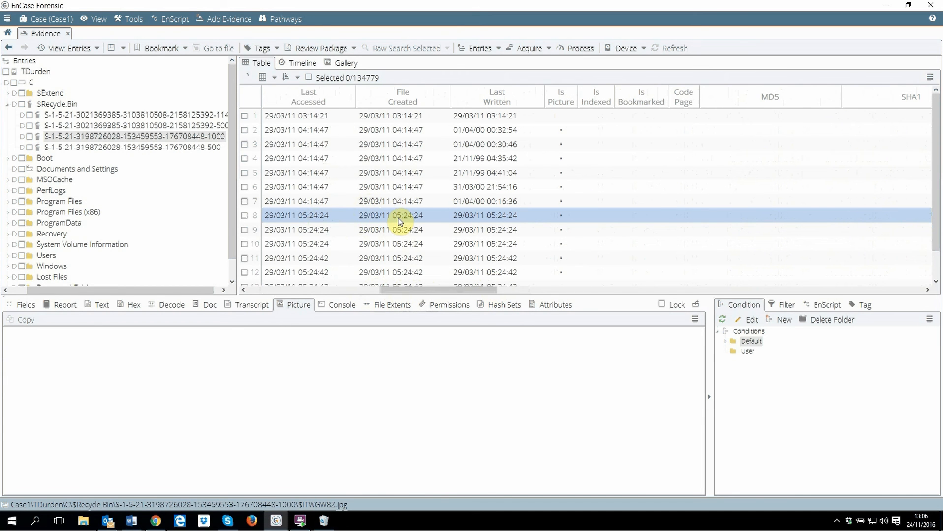
drag(451, 288, 578, 293)
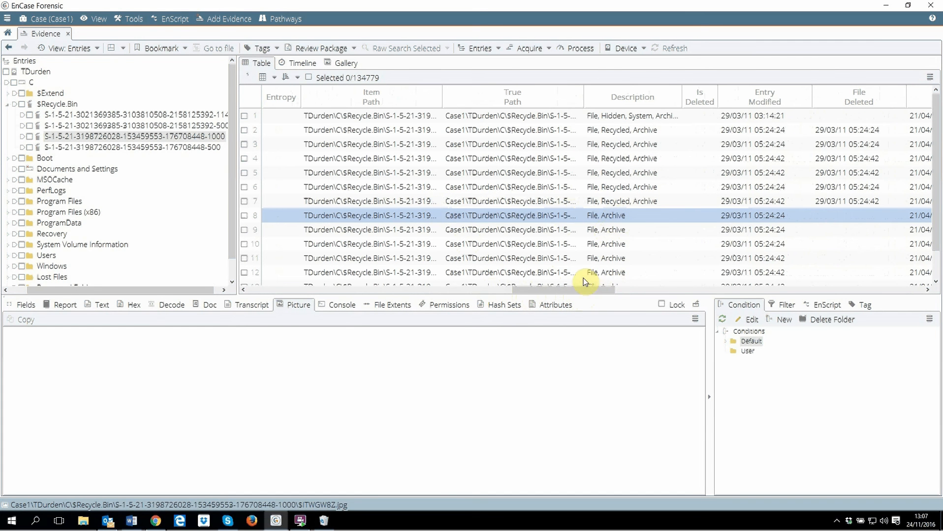
drag(586, 289, 632, 293)
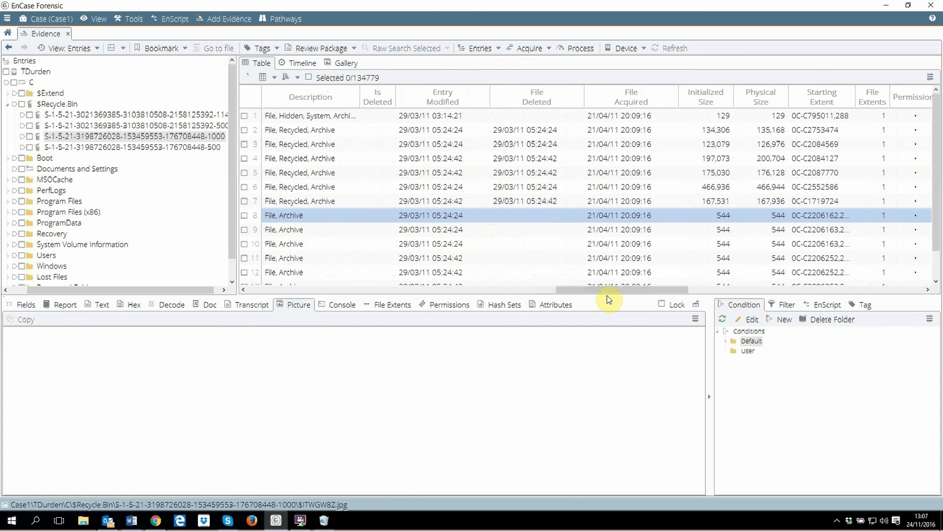
drag(602, 291, 680, 292)
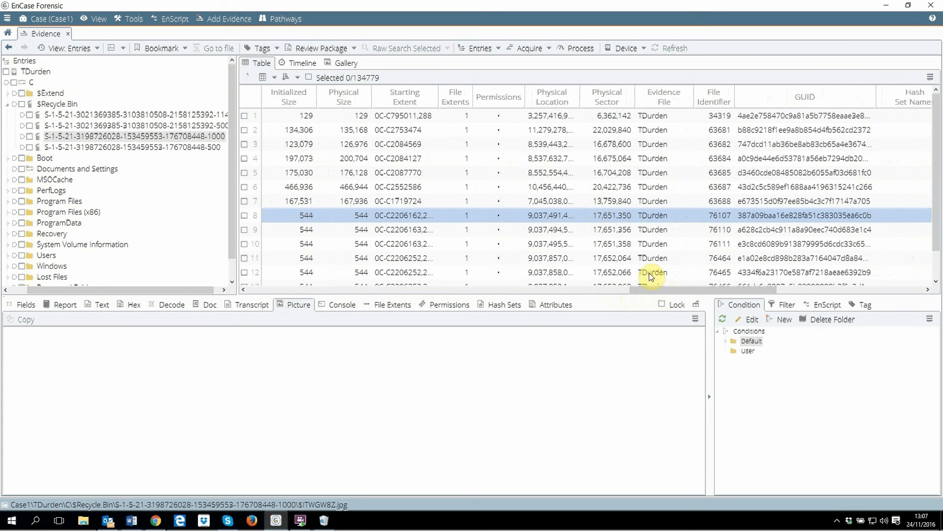
drag(658, 288, 744, 296)
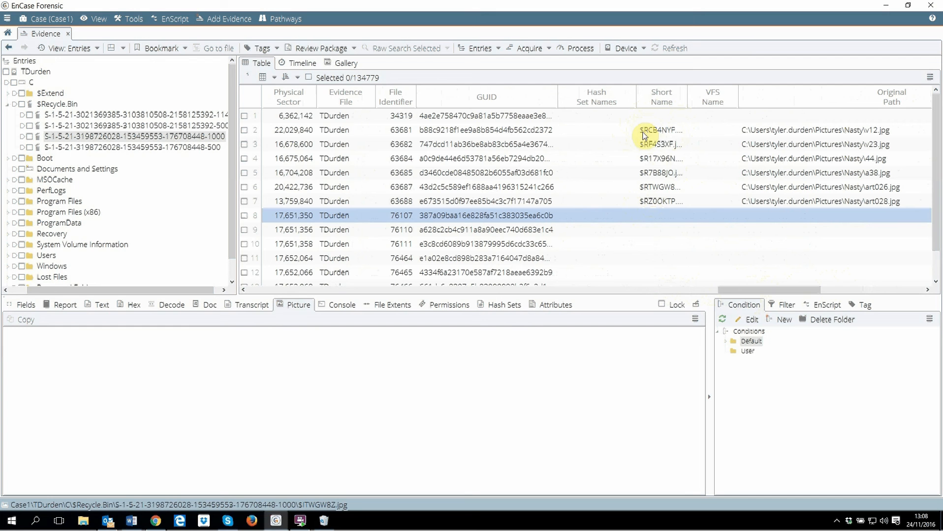
drag(748, 289, 263, 299)
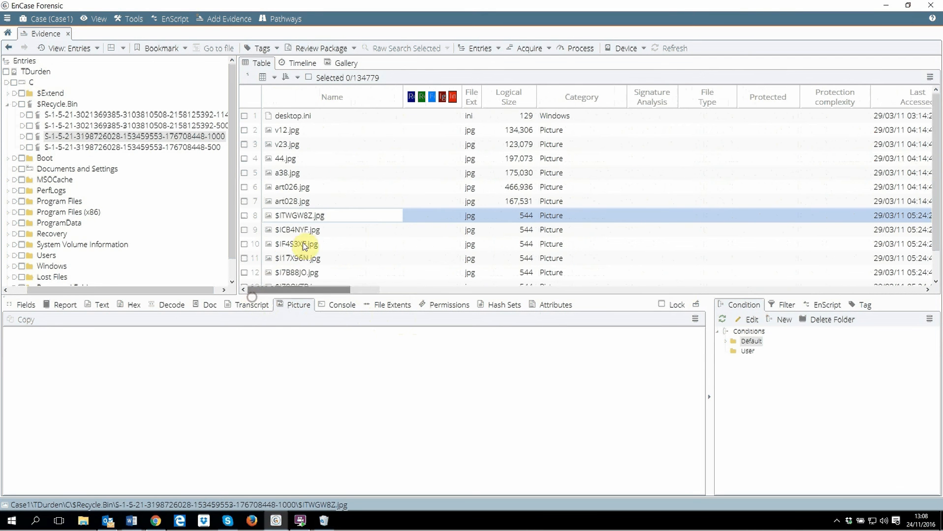
Preview $ICB4NYF.jpg and the recycled pictures v12.jpg, v23.jpg, 44.jpg and a38.jpg.
click(274, 232)
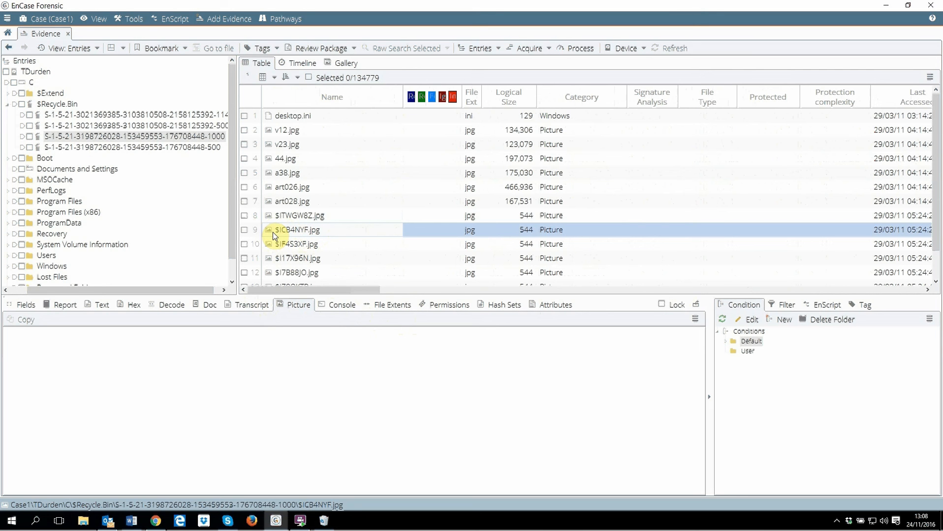
click(281, 131)
click(280, 143)
click(283, 157)
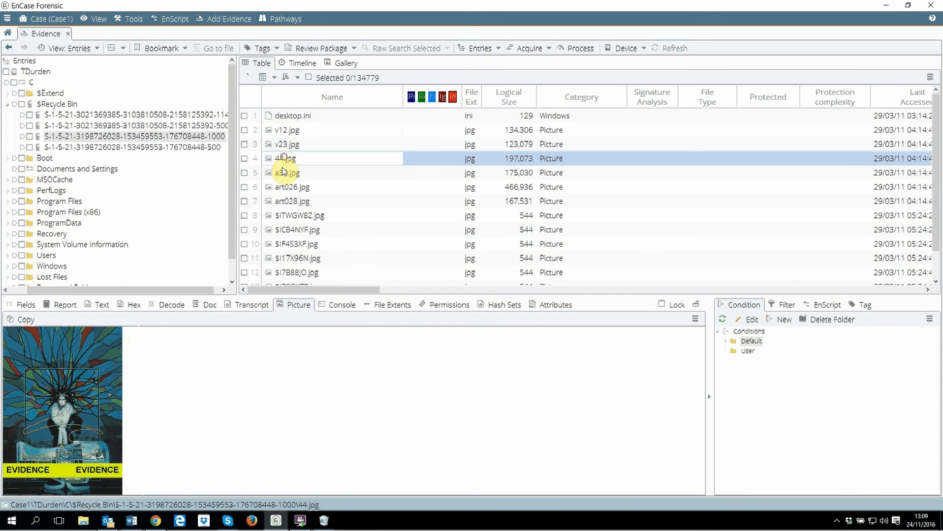
click(283, 174)
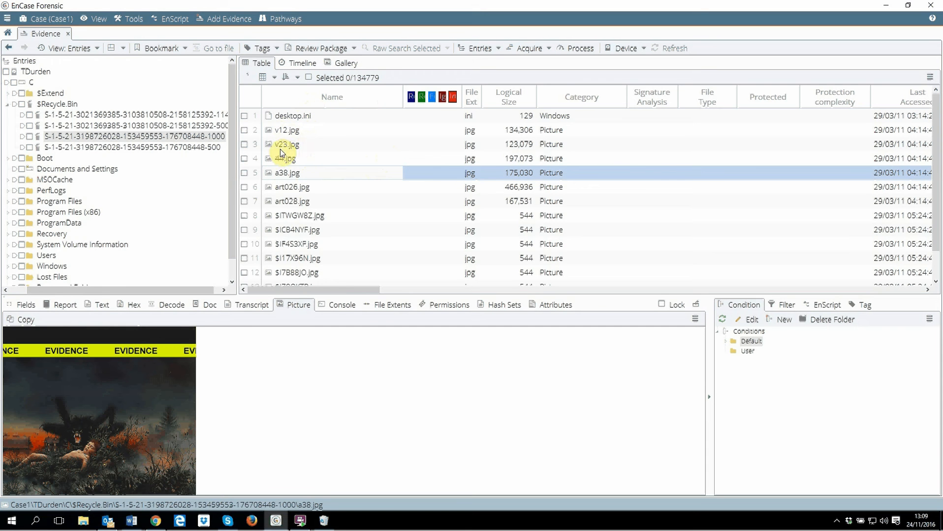
Check the picture previews of the index files $ITWGW8Z.jpg, $ICB4NYF.jpg and $I17X96N.jpg.
click(277, 217)
click(288, 228)
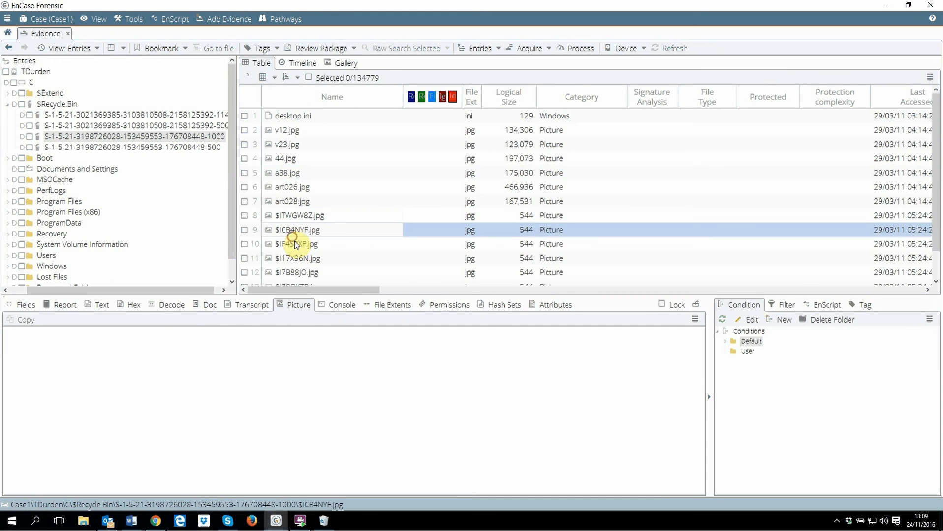
click(293, 257)
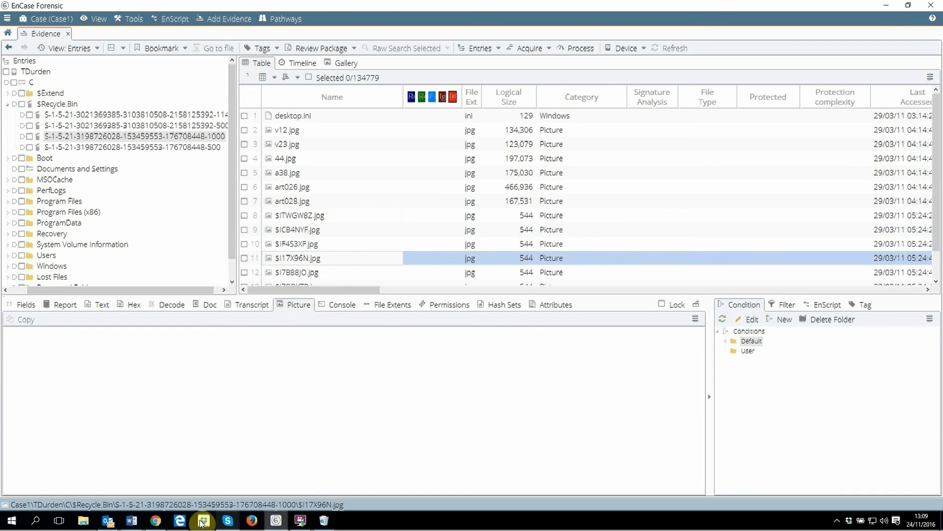
Switch to the Prezi presentation in Chrome and show its slide about INFO2 and $I files in full screen.
click(156, 520)
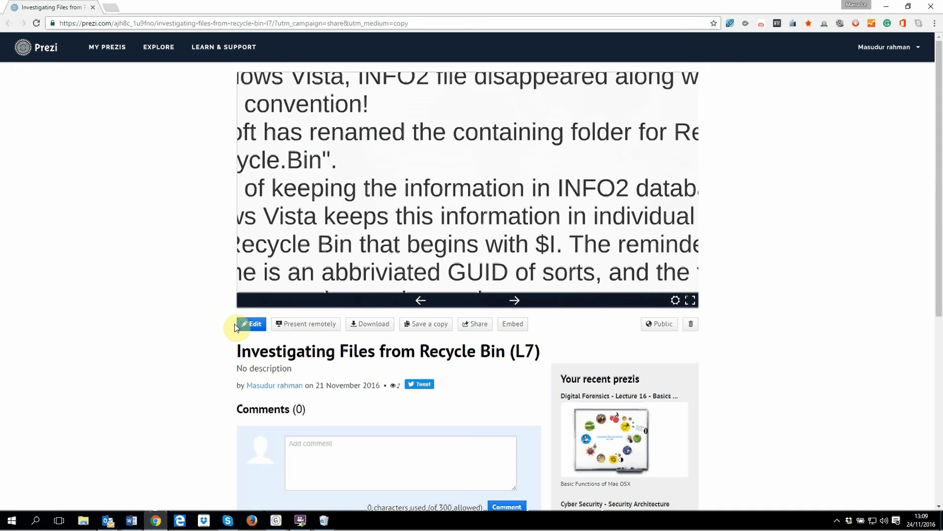
click(689, 300)
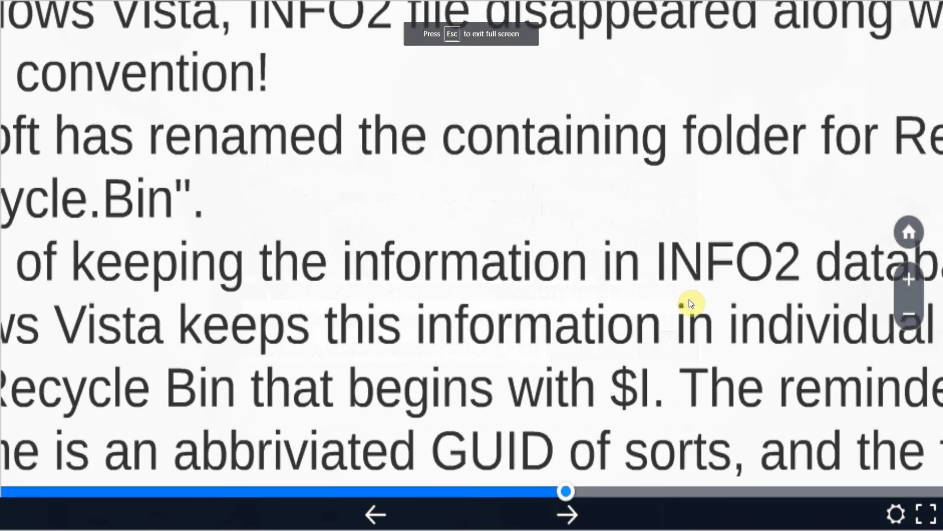